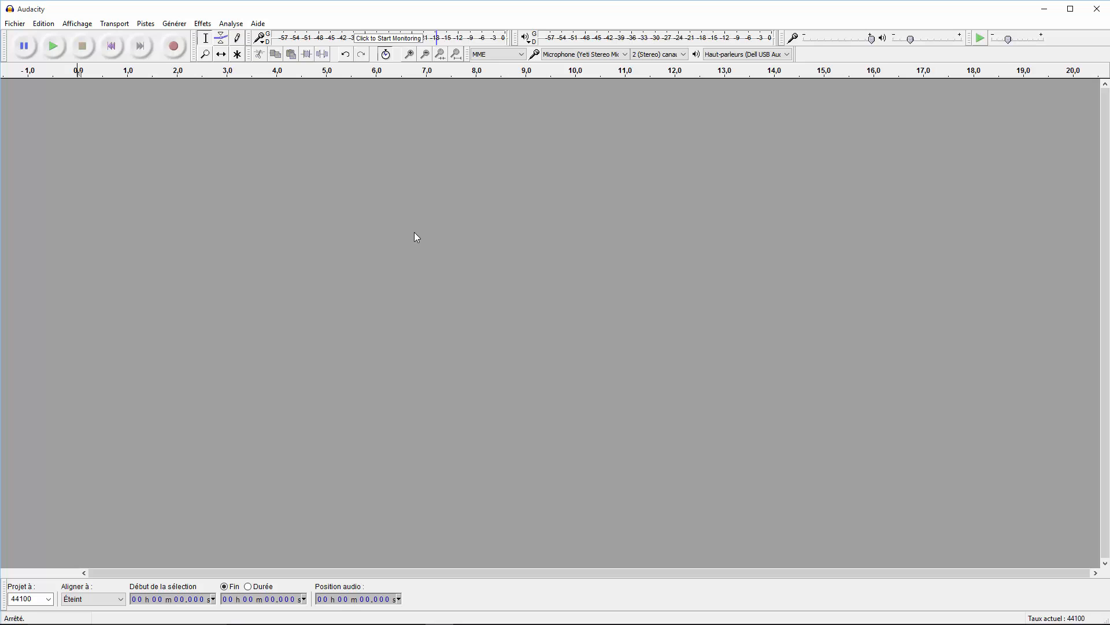
- Record a stereo audio clip about 5 seconds long and select the whole track
click(175, 46)
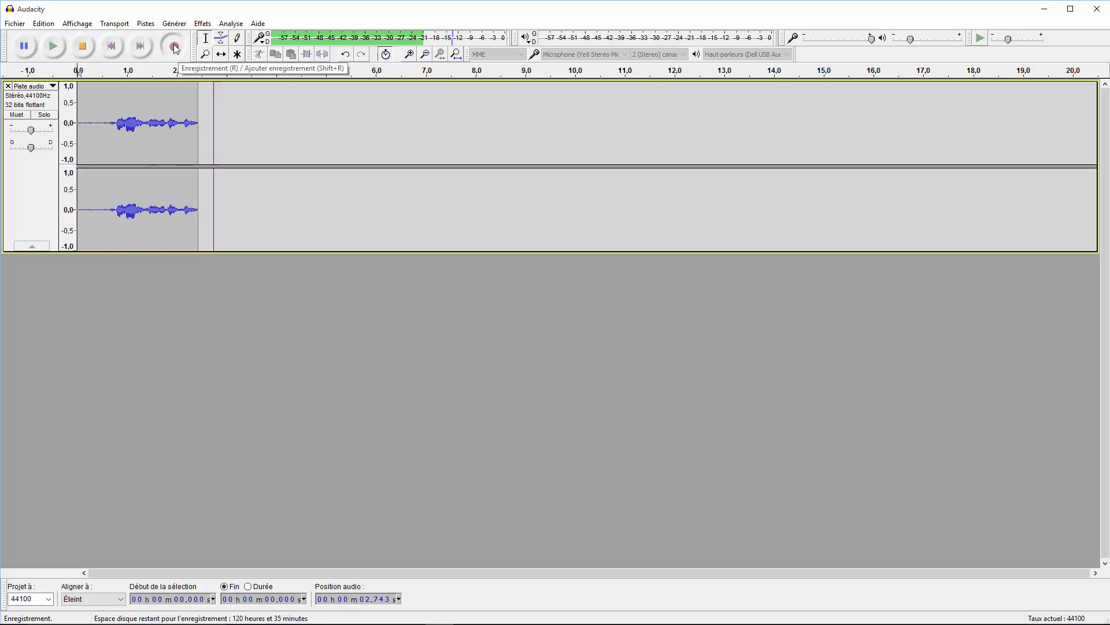
click(82, 46)
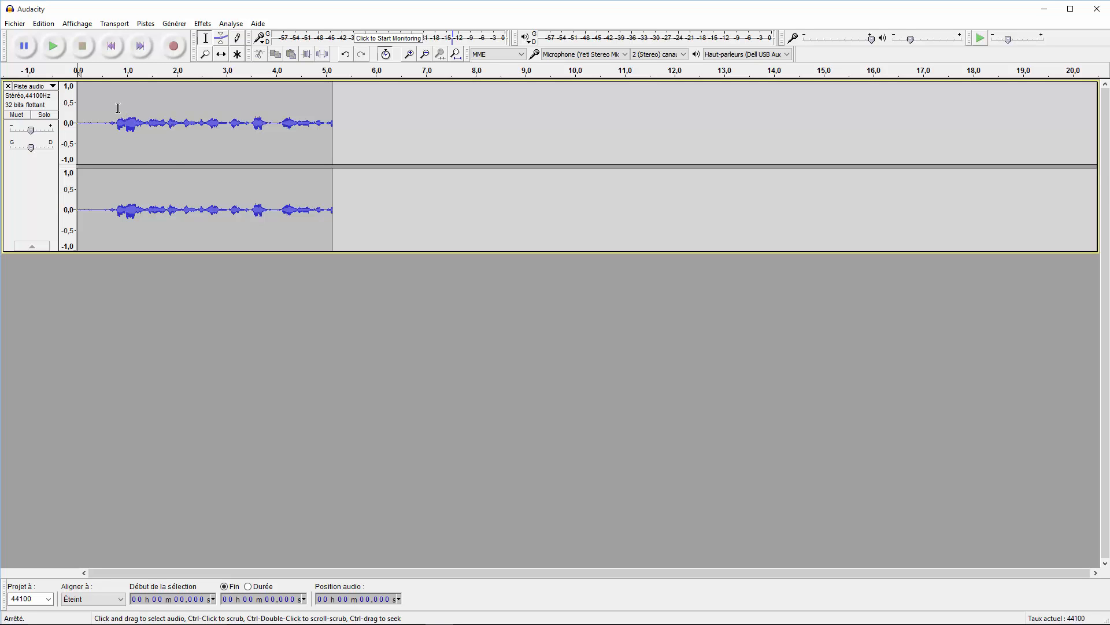
click(40, 86)
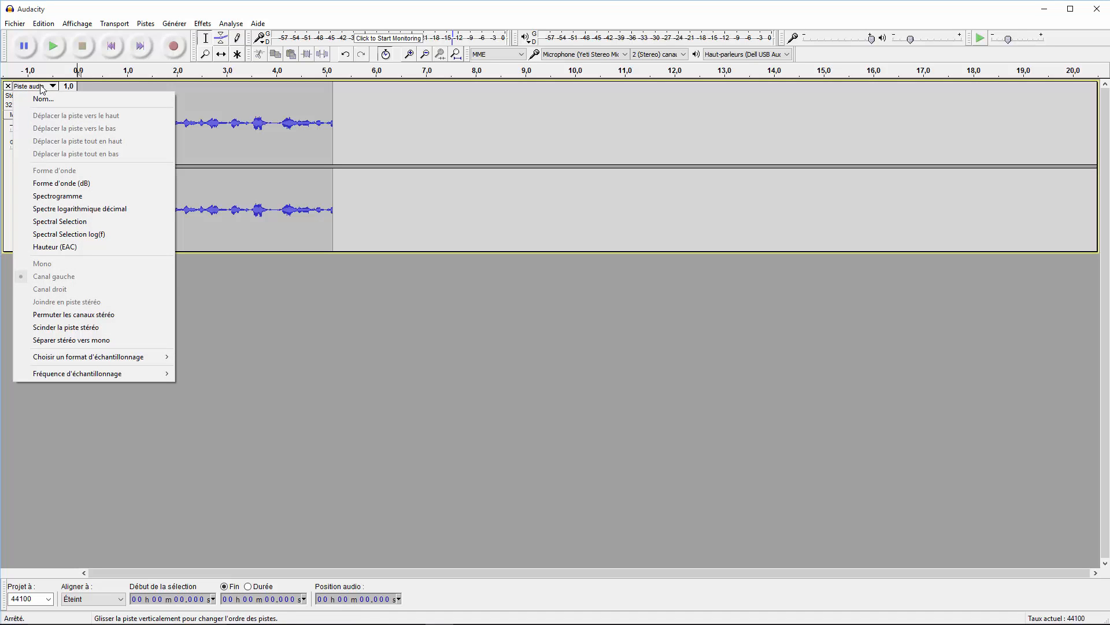
click(39, 86)
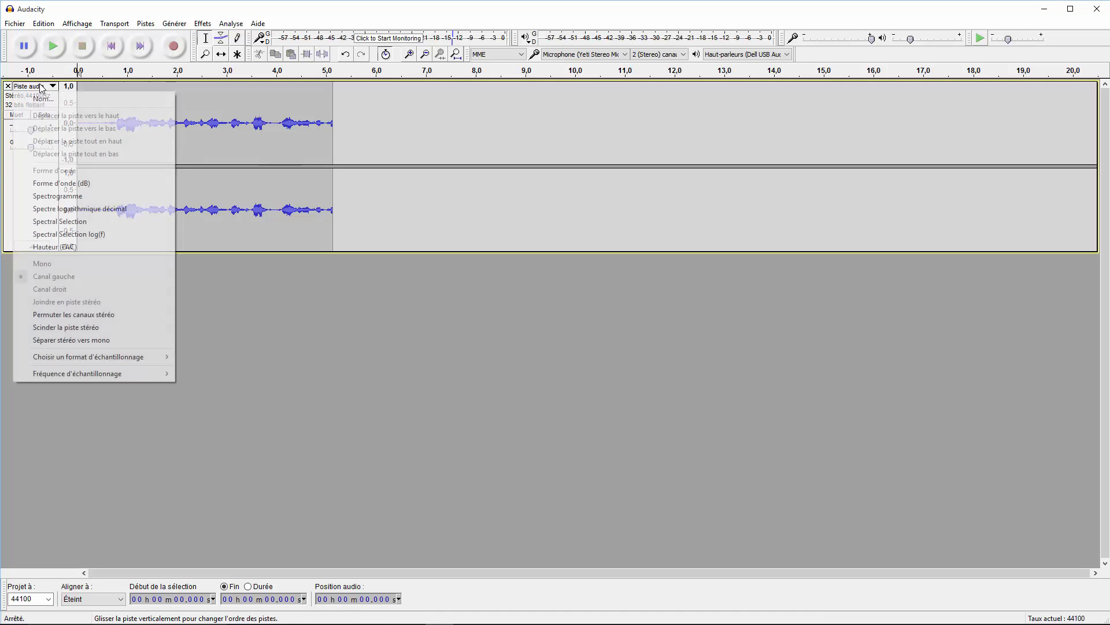
click(9, 90)
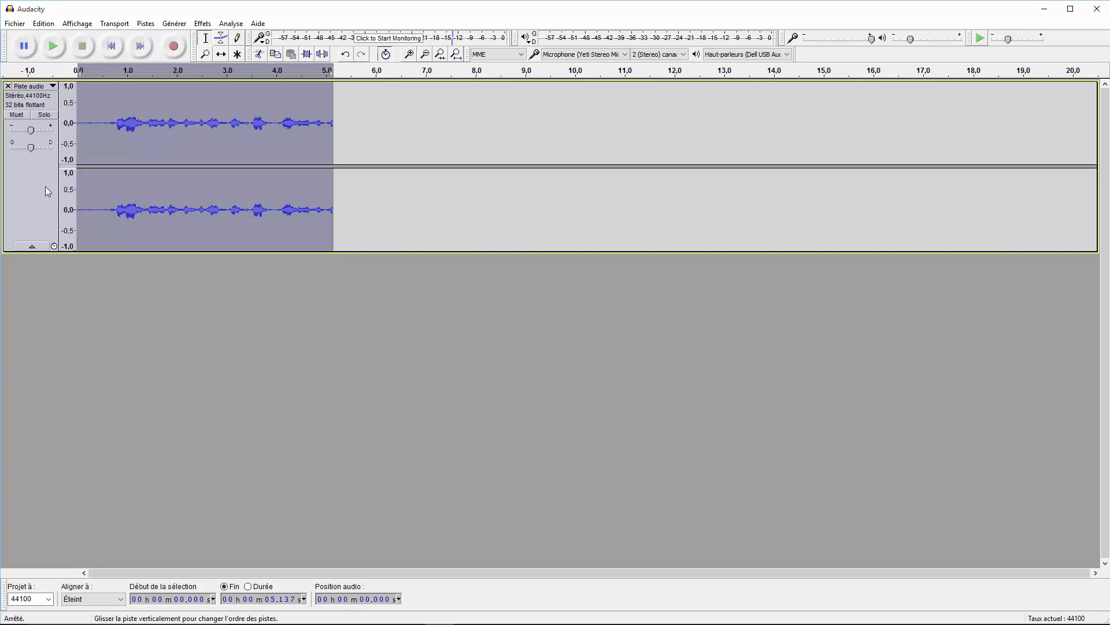
- Select the audio from about 0.66 to 4.03 s and from about 1.77 to 3.91 s, reselecting the whole track after each
click(273, 126)
drag(279, 124, 110, 121)
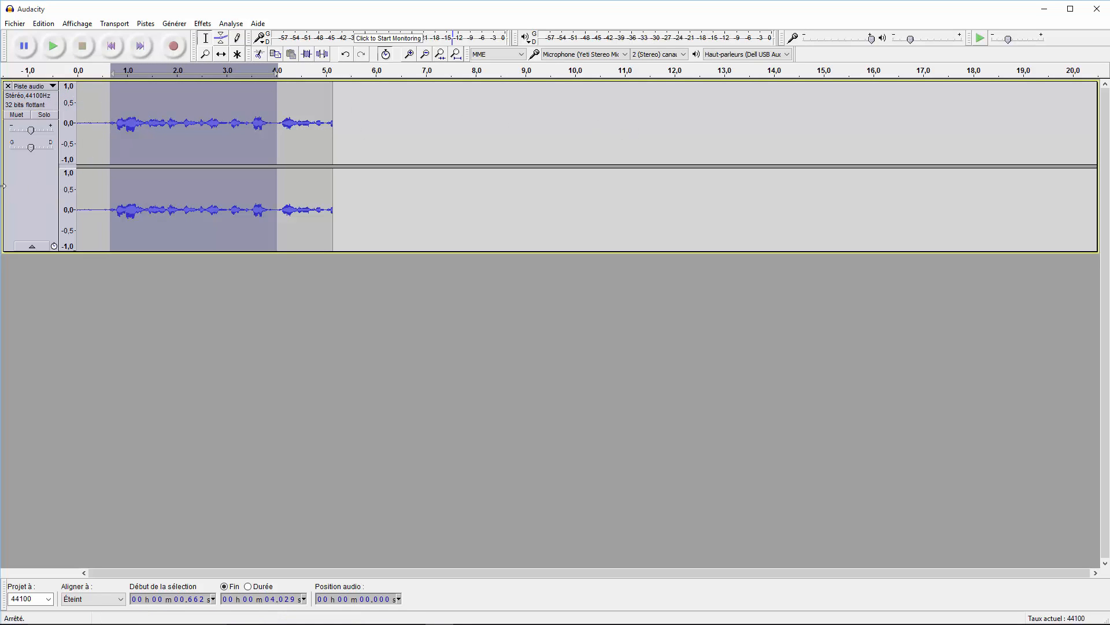
click(36, 106)
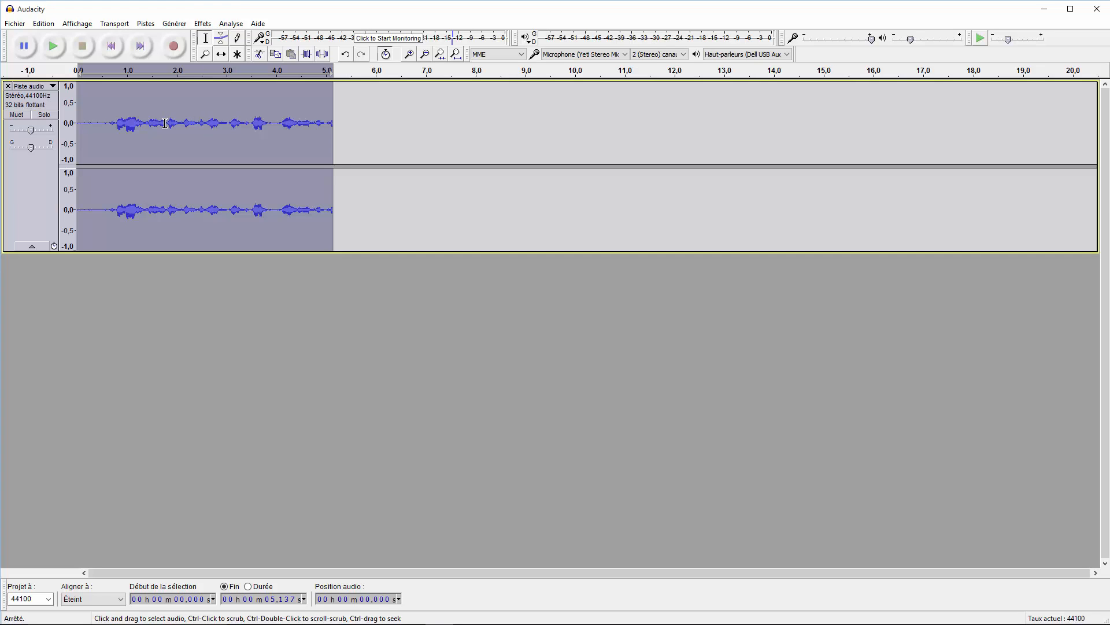
drag(165, 124, 271, 123)
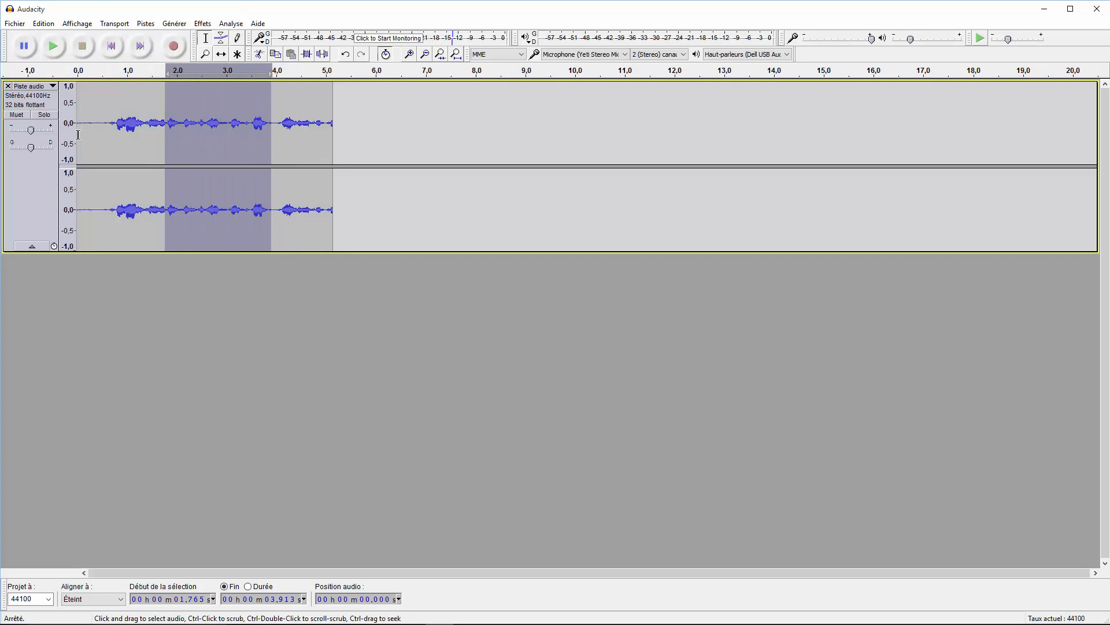
click(35, 106)
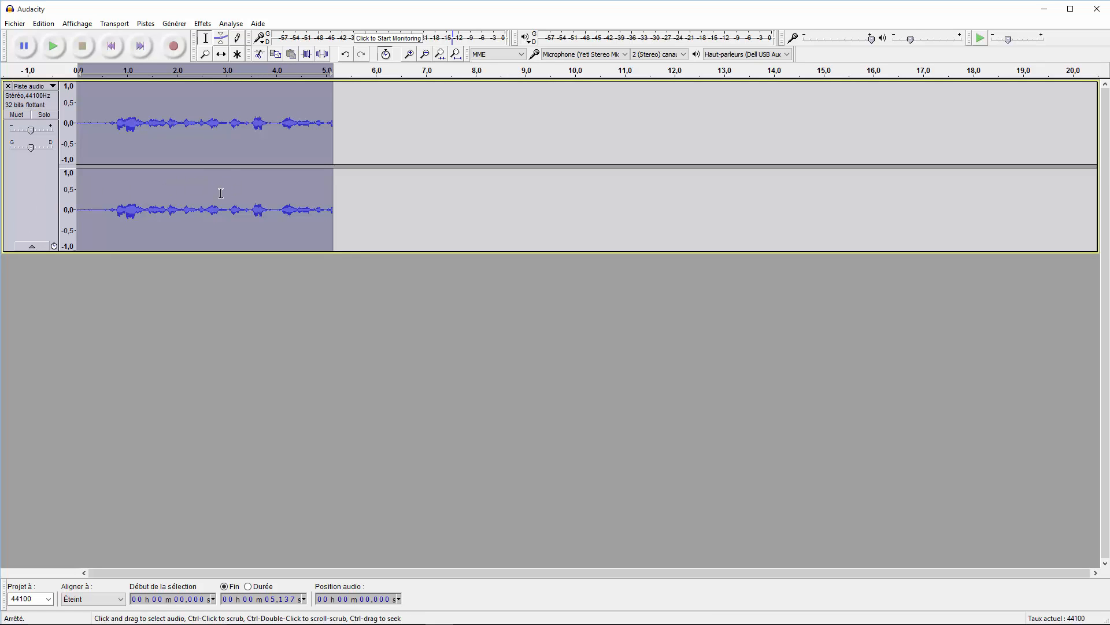
- Collapse the recorded track and expand it again
click(25, 248)
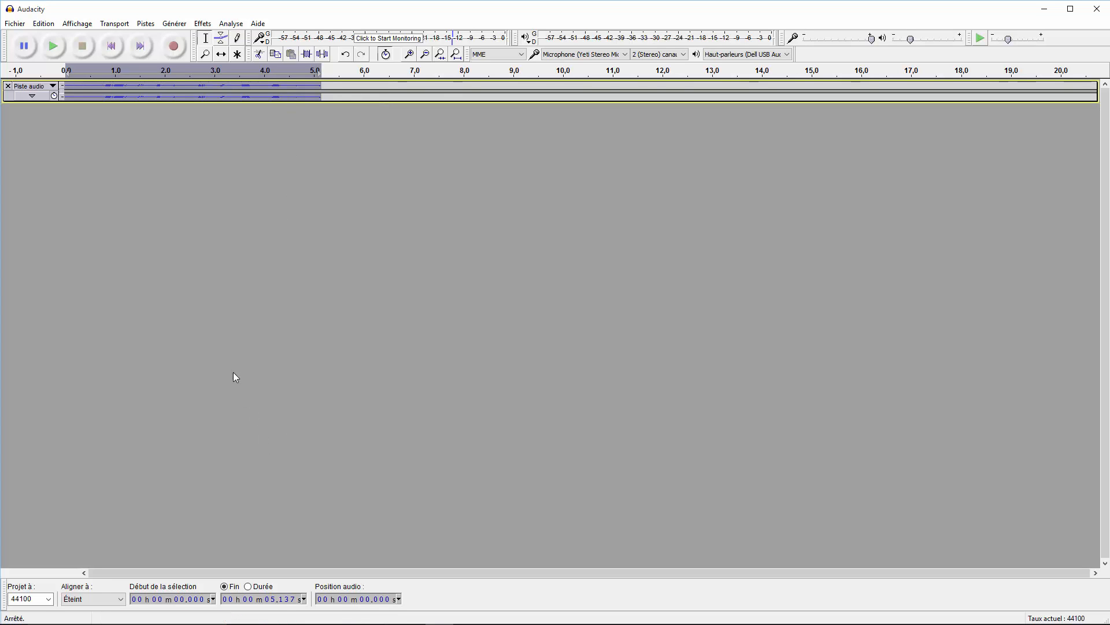
click(32, 95)
- Rename the recorded track as Piste 1
click(52, 87)
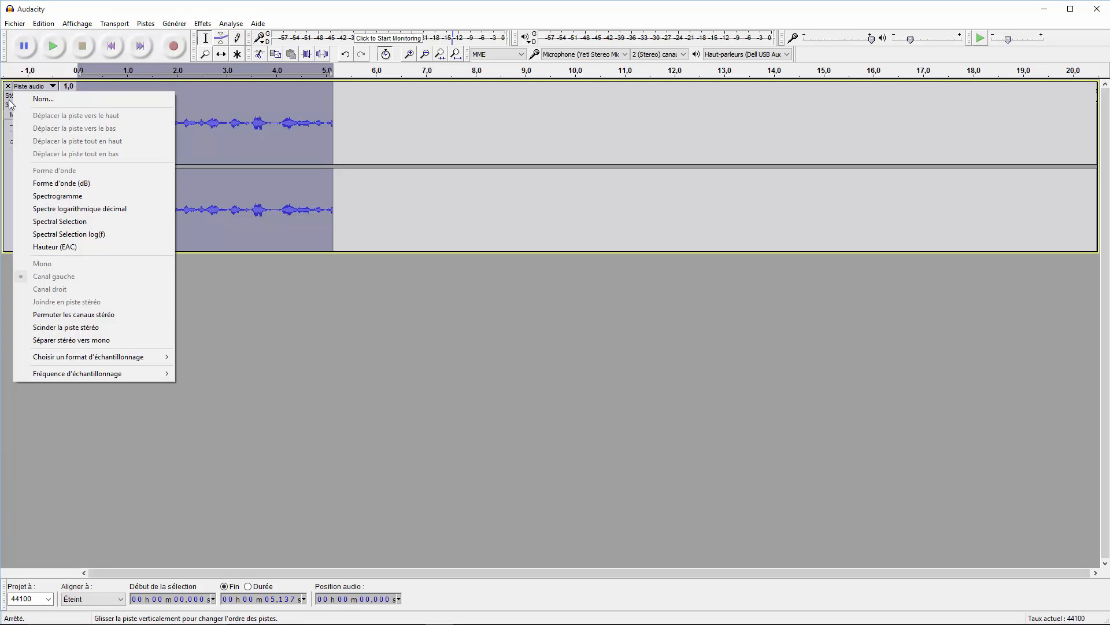
click(36, 102)
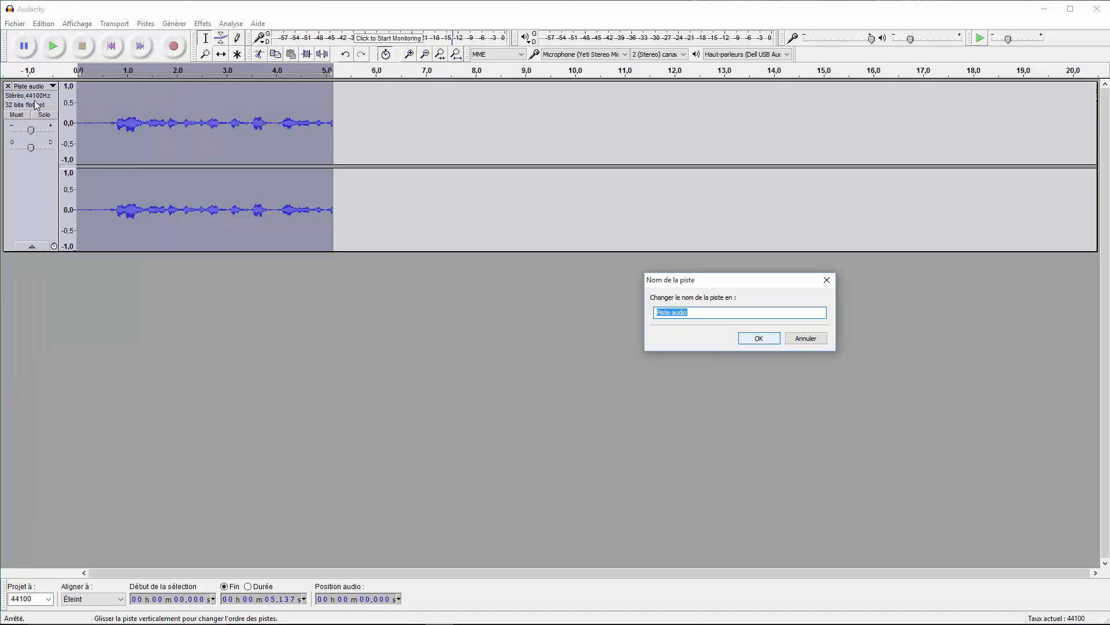
key(BackSpace)
text(Piste 1)
key(Return)
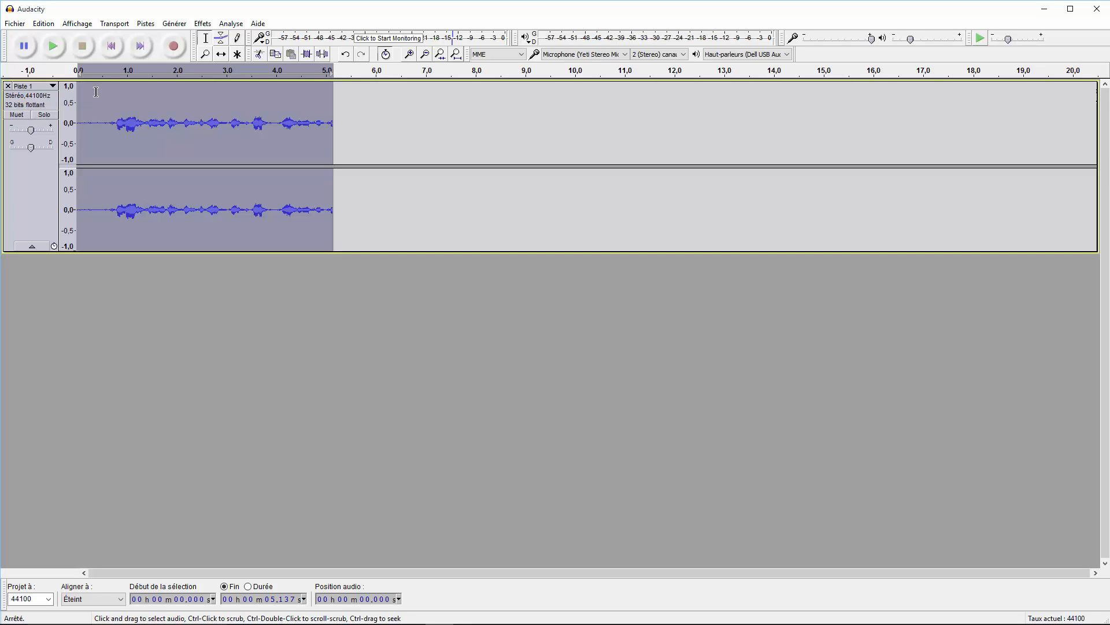
- Mute and unmute Piste 1, and try panning it 10% to the right before recentring it
click(22, 120)
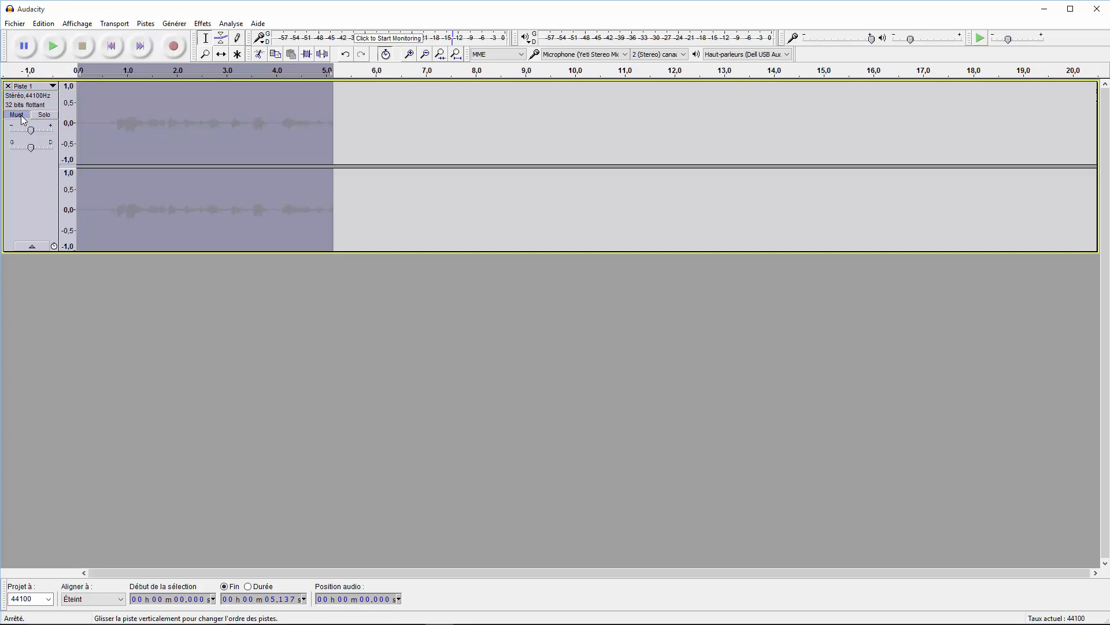
click(23, 119)
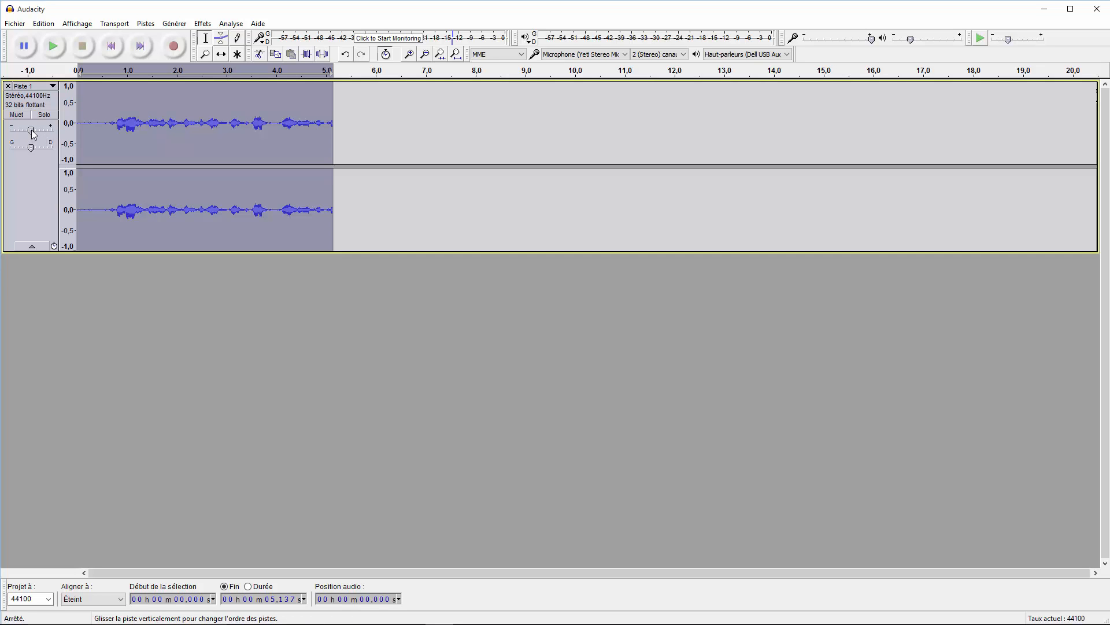
drag(32, 132, 32, 131)
mouse_move(33, 149)
drag(33, 149, 34, 149)
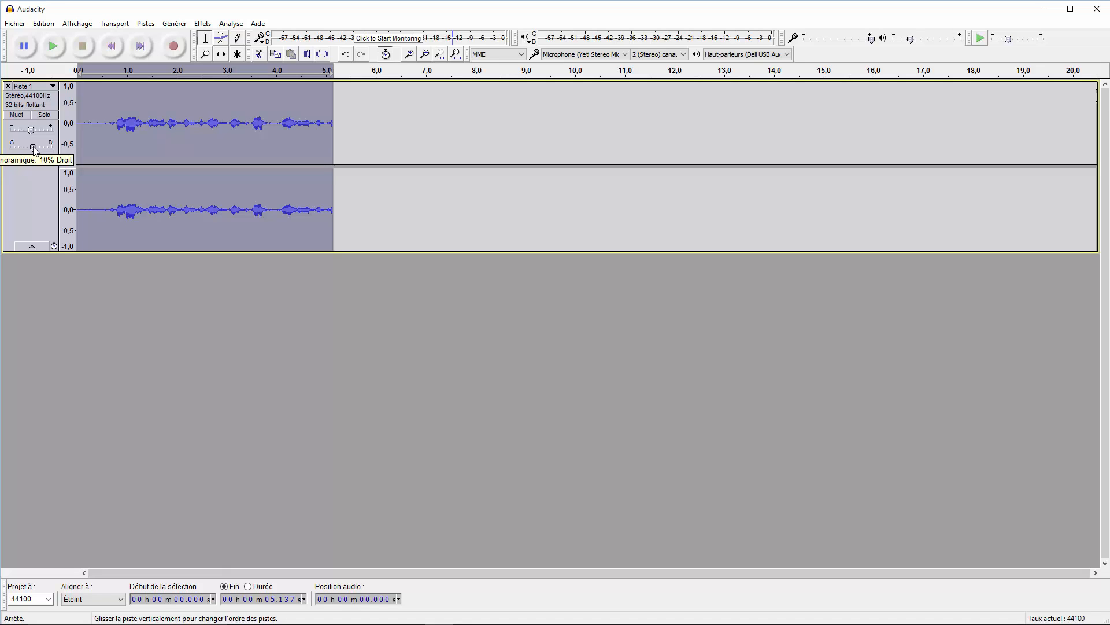
drag(34, 149, 32, 147)
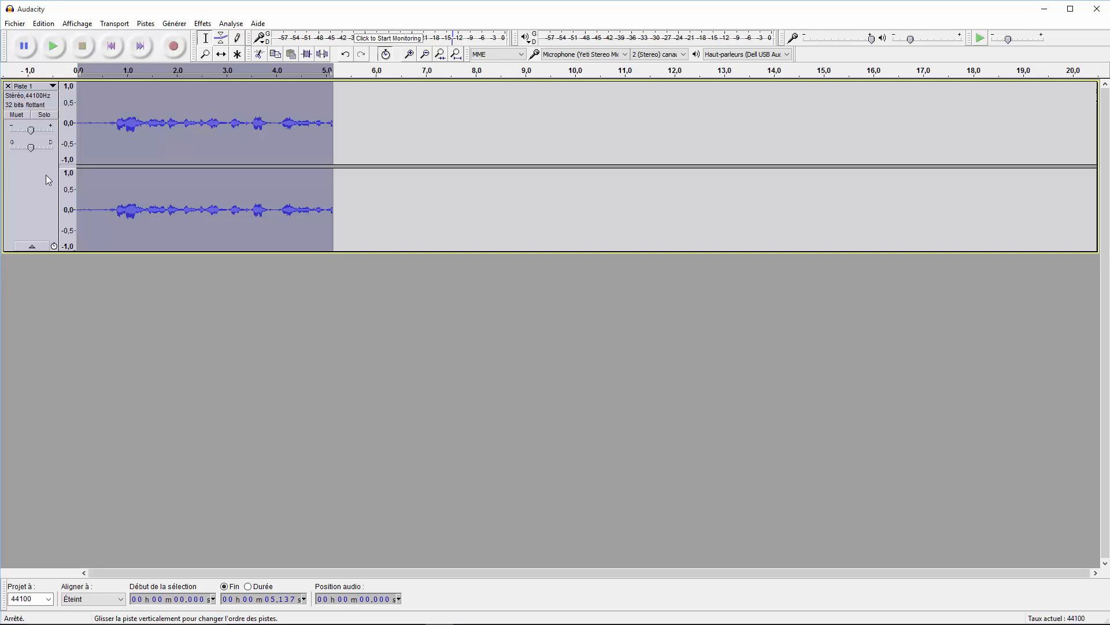
- Display Piste 1 as Forme d'onde (dB) and as Spectrogramme, and return it to Forme d'onde
click(40, 86)
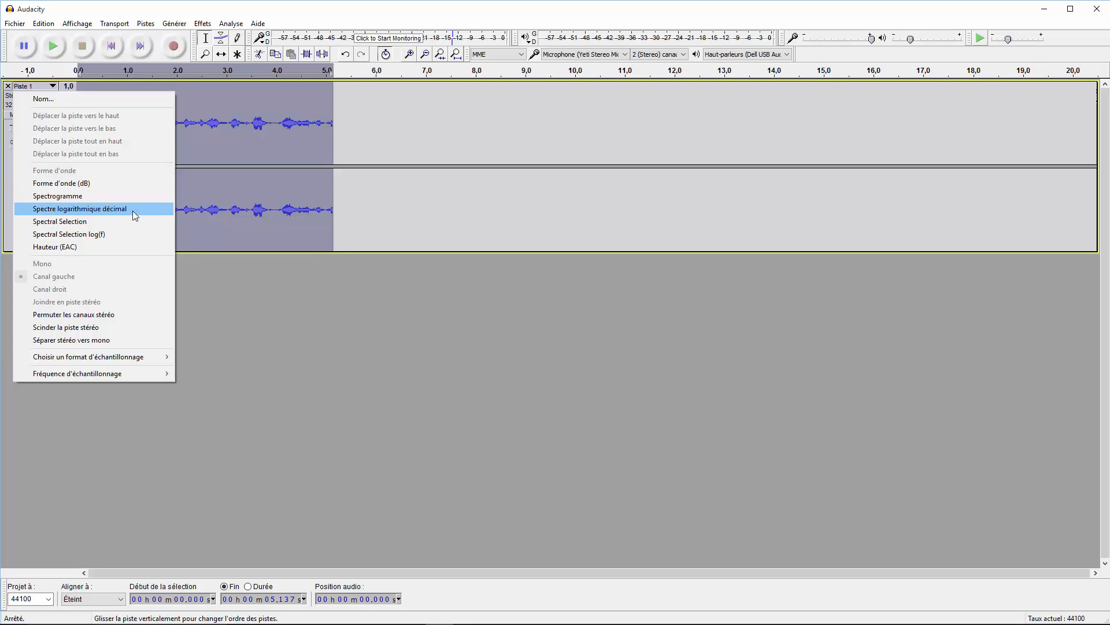
click(53, 184)
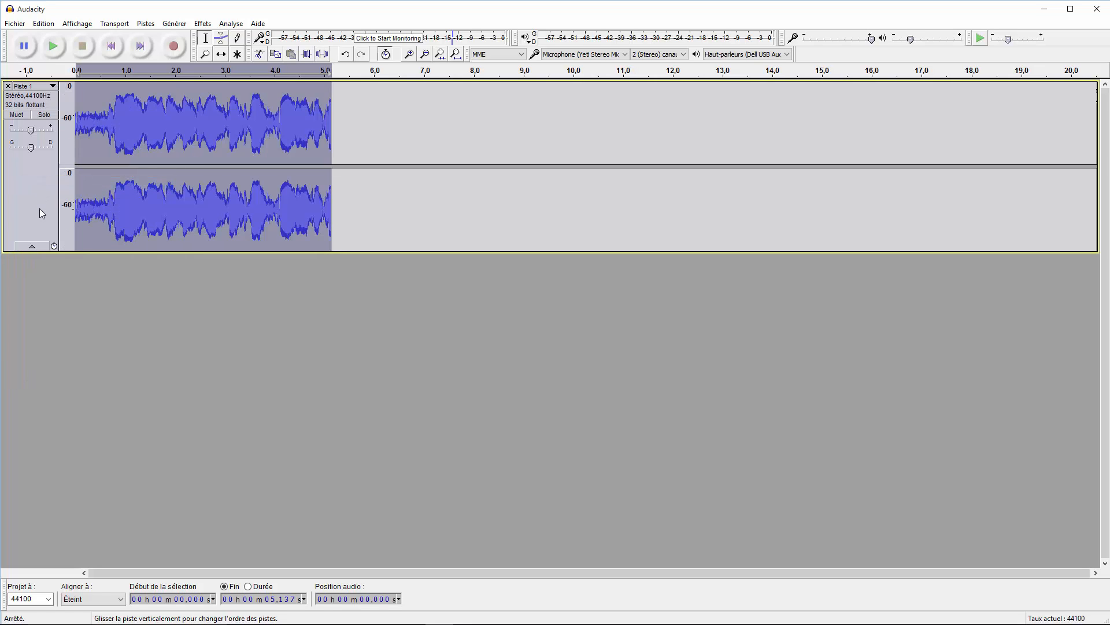
click(53, 92)
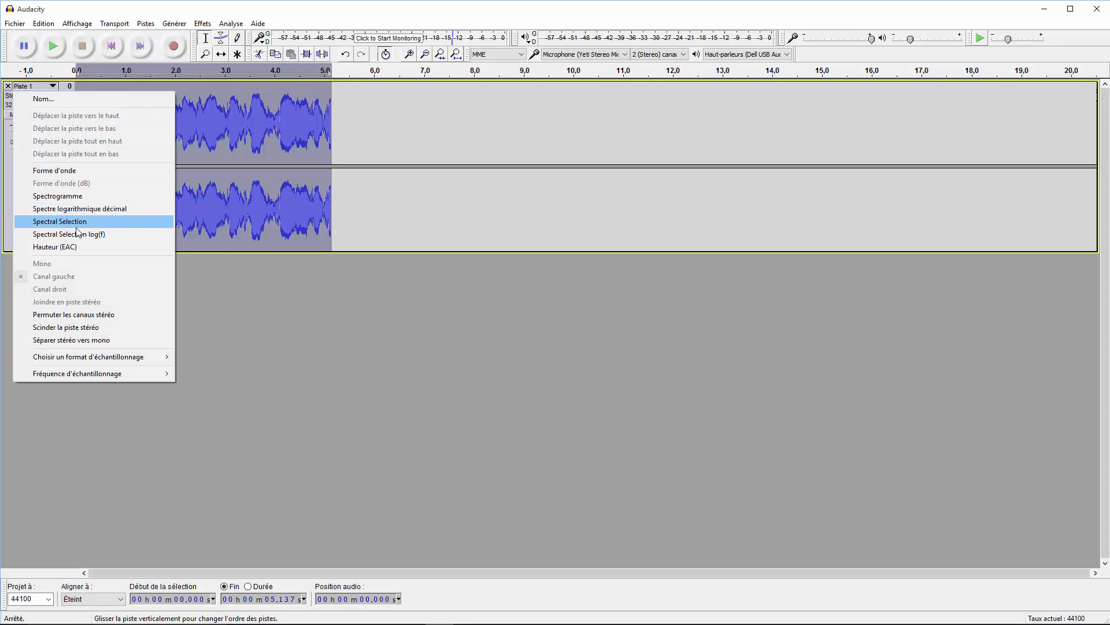
click(57, 197)
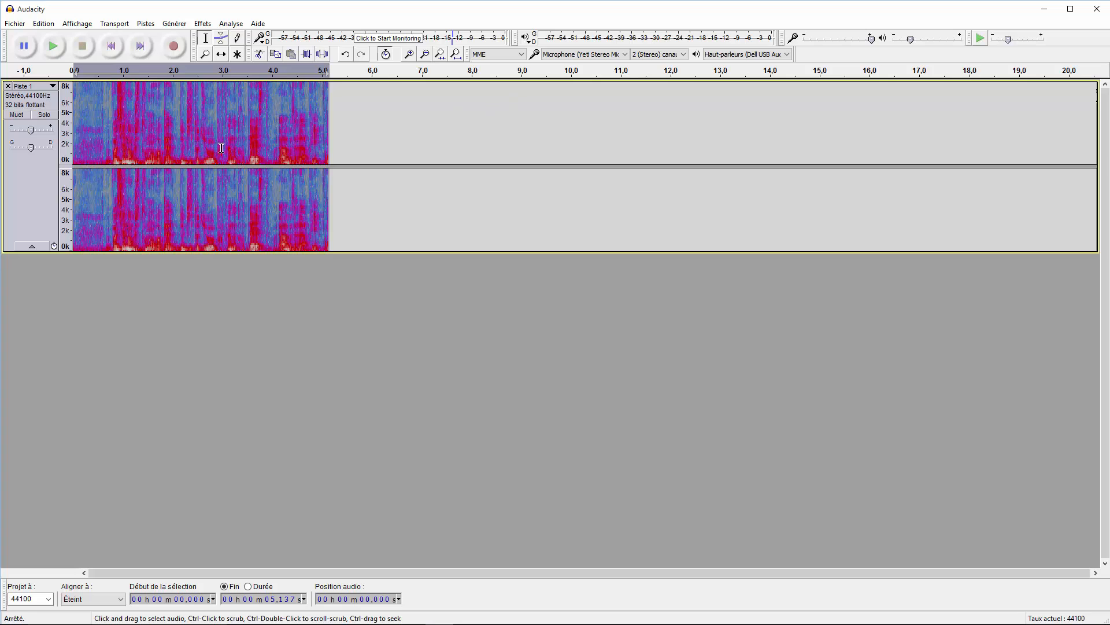
click(51, 87)
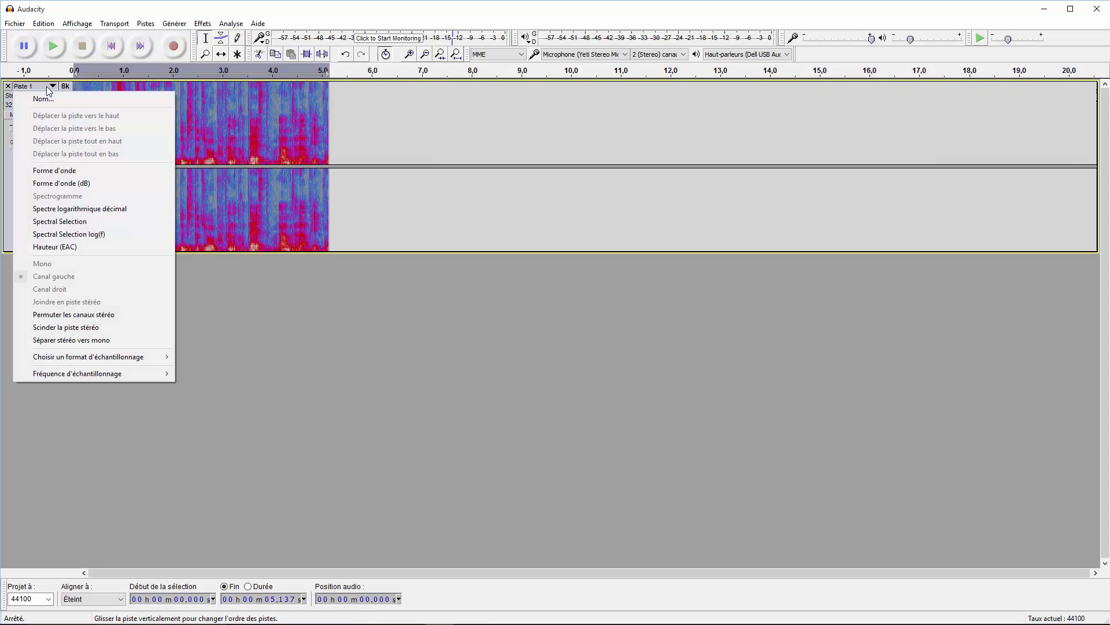
click(84, 171)
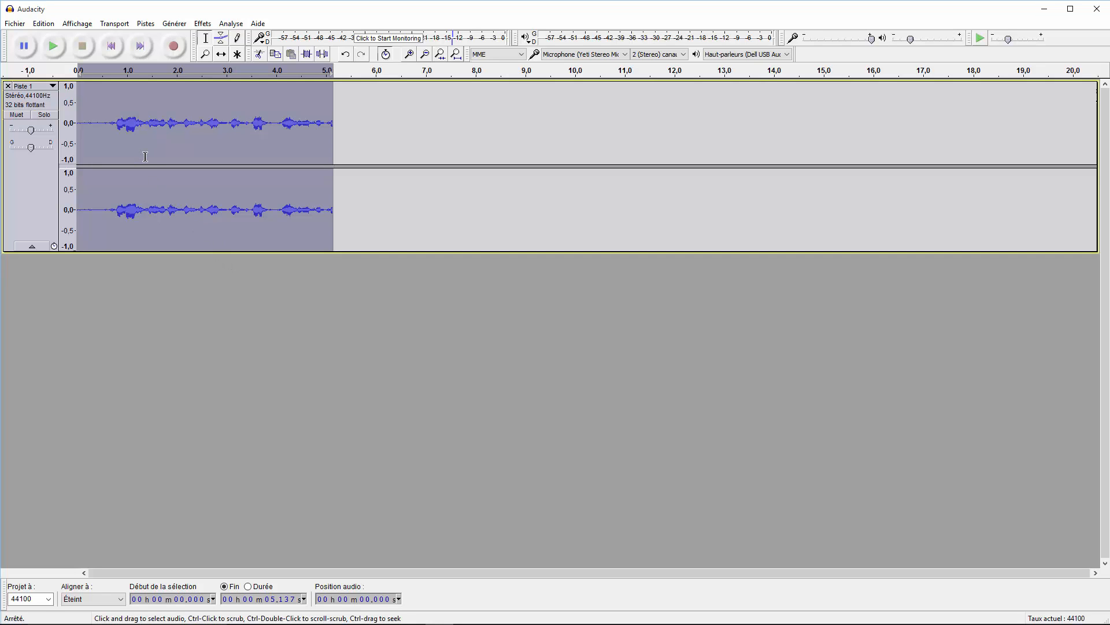
- Record a second stereo track about 2.9 seconds long while Piste 1 plays
click(175, 46)
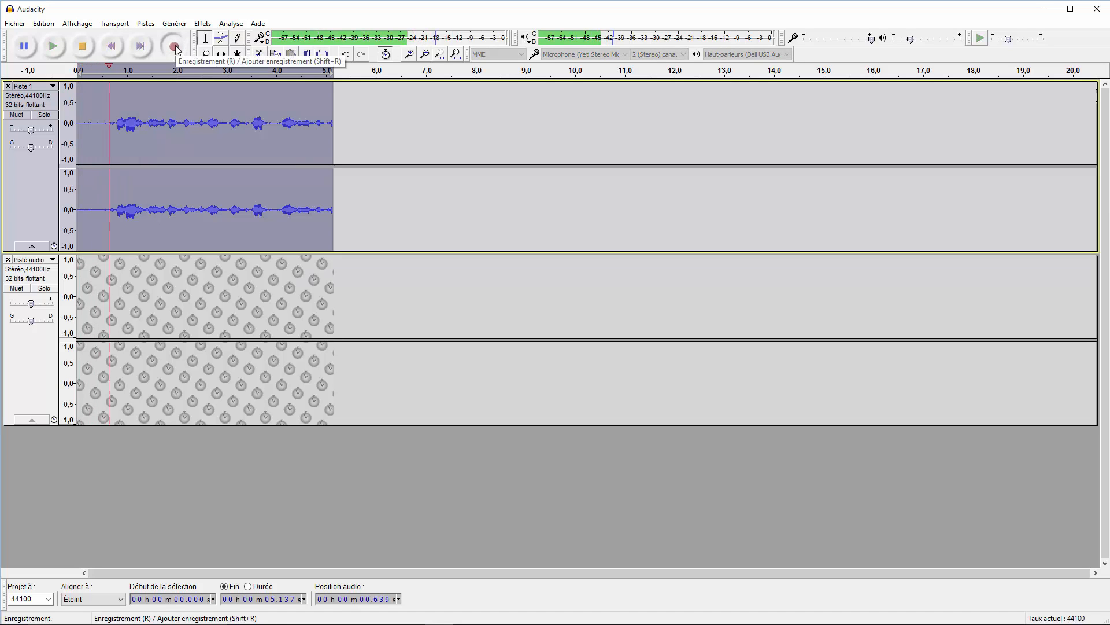
click(82, 47)
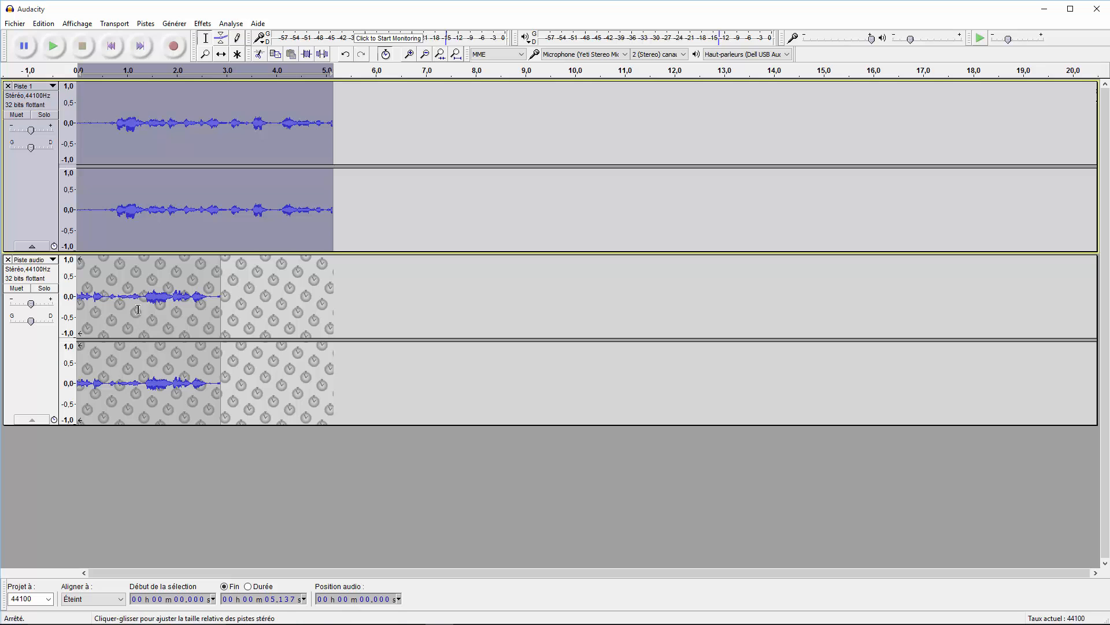
- Switch the selection back and forth between Piste 1 and the second track, finishing on the second track
click(10, 368)
click(28, 209)
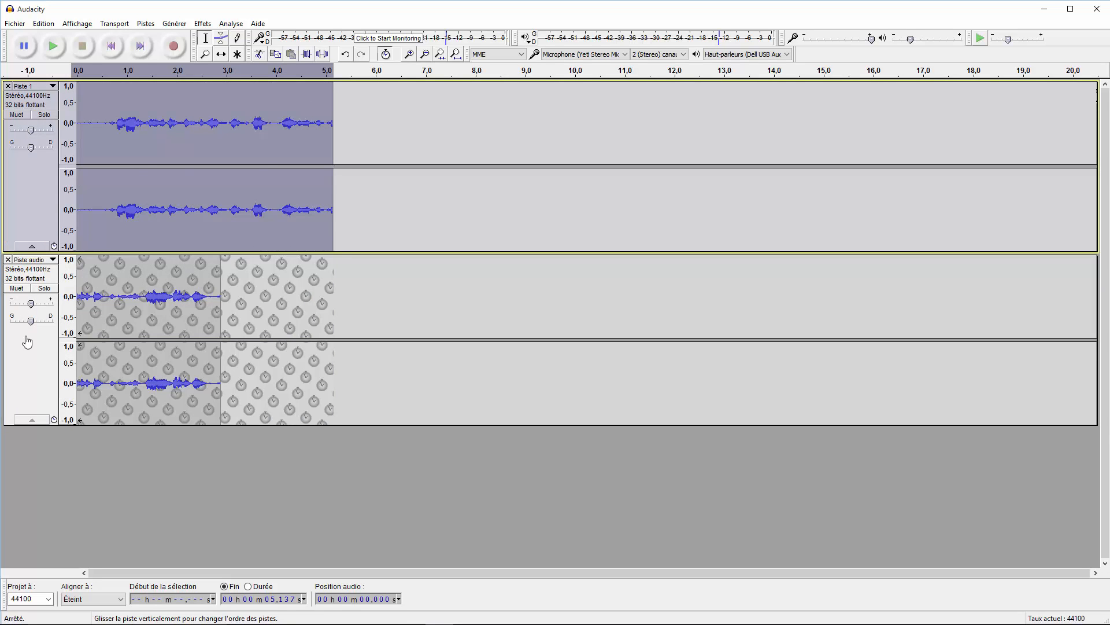
click(26, 341)
click(30, 201)
click(31, 350)
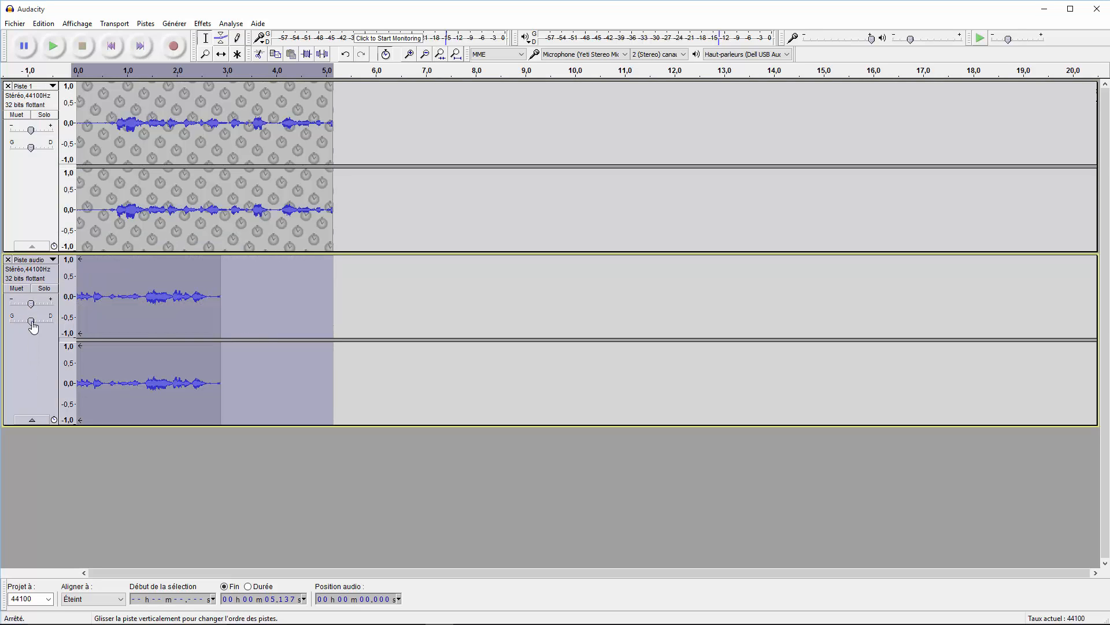
drag(30, 182, 13, 428)
mouse_move(19, 214)
mouse_down()
mouse_move(21, 188)
mouse_move(22, 363)
mouse_move(20, 225)
mouse_up()
- Look at the sample format options for the second track
click(52, 260)
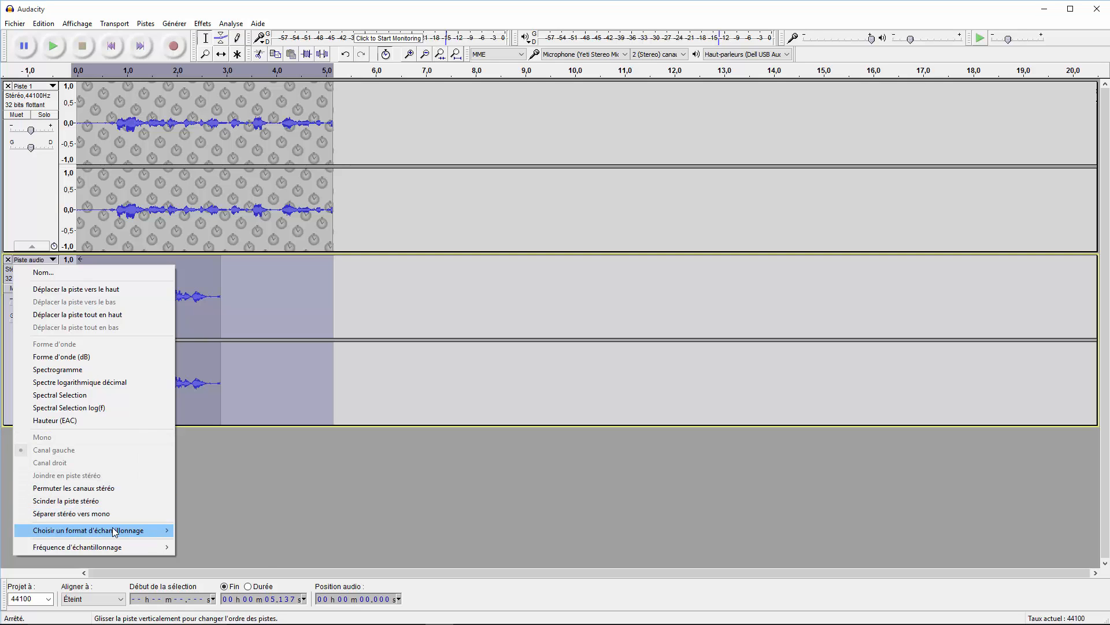
mouse_move(118, 532)
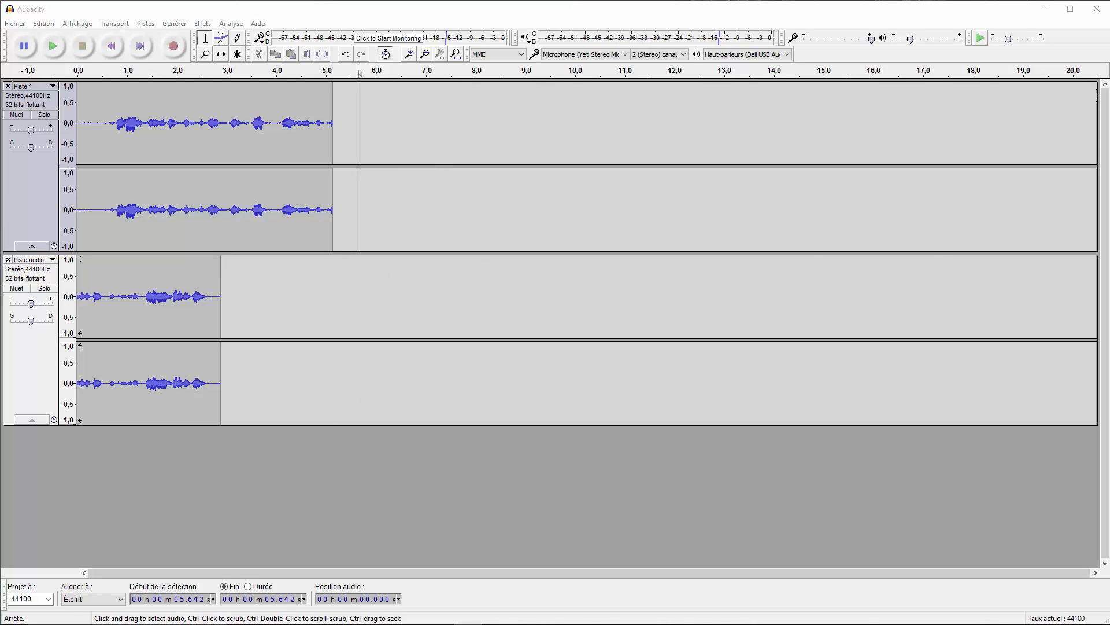
- Select the whole Piste 1 track and fit the project to the window width
click(1106, 201)
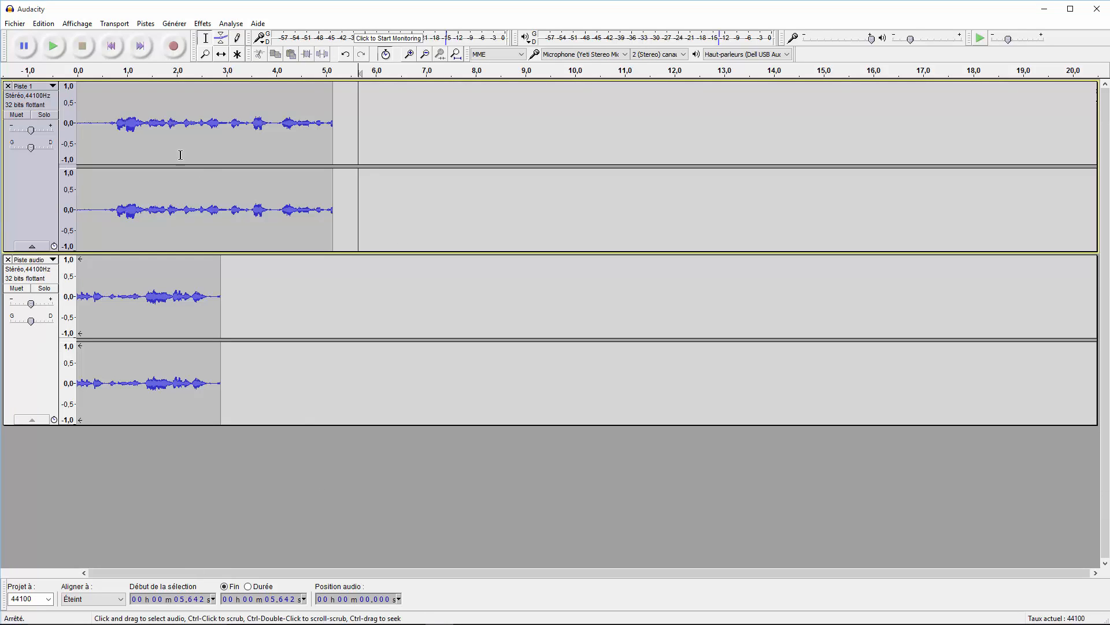
click(32, 100)
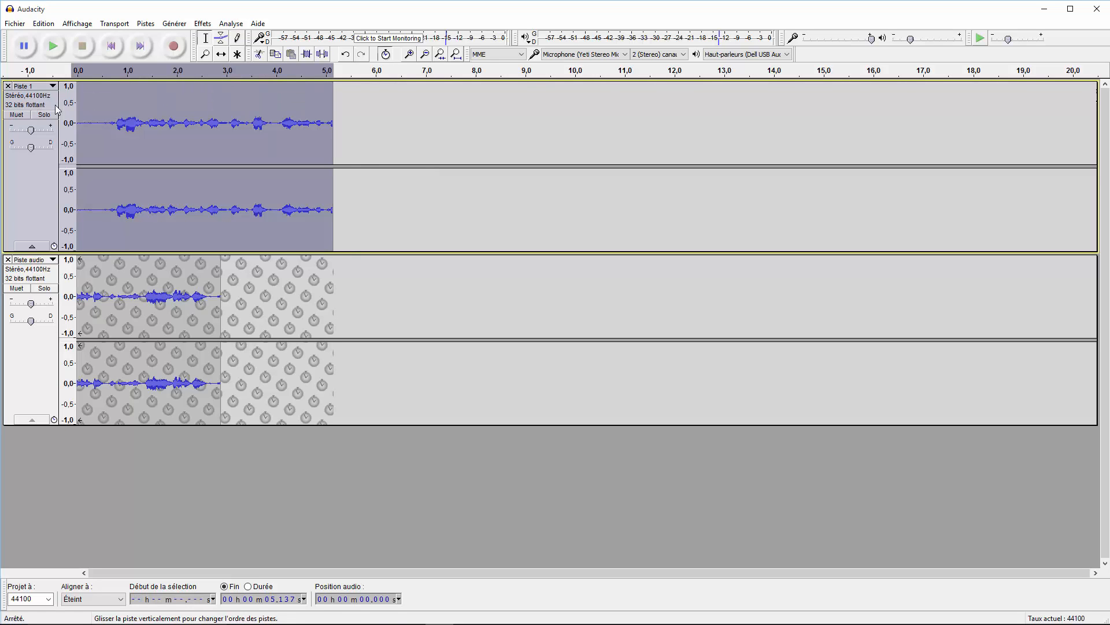
click(457, 54)
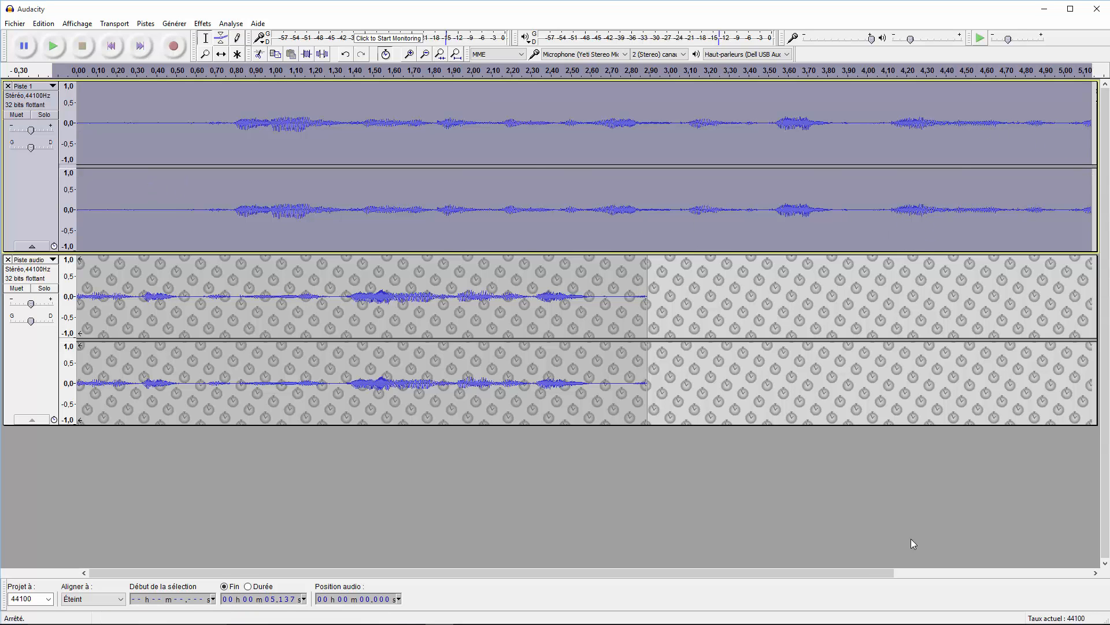
drag(862, 572, 782, 549)
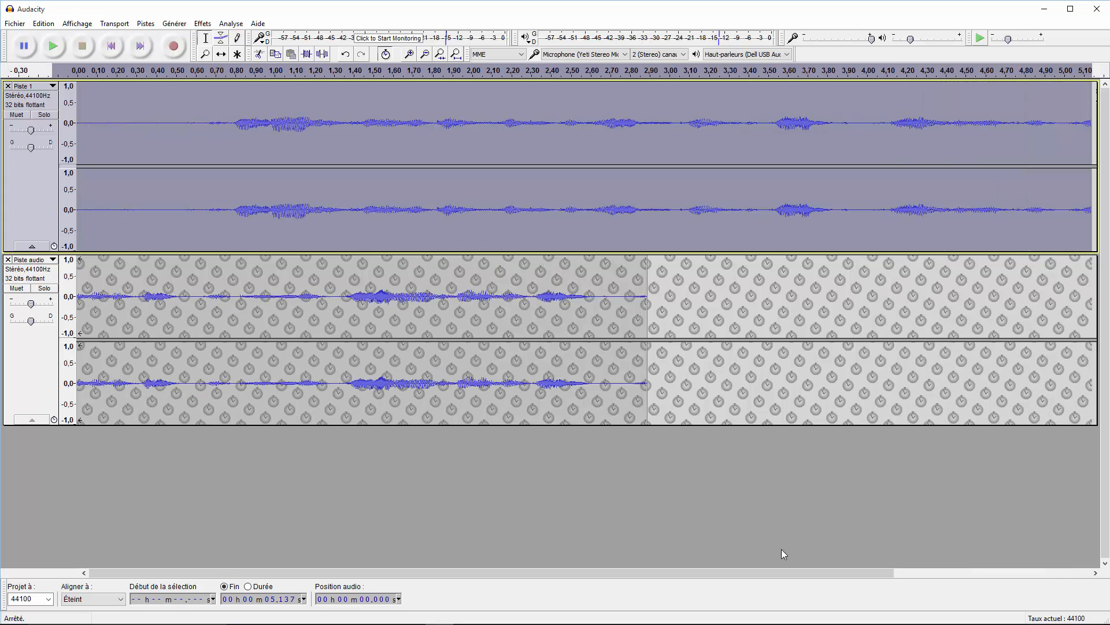